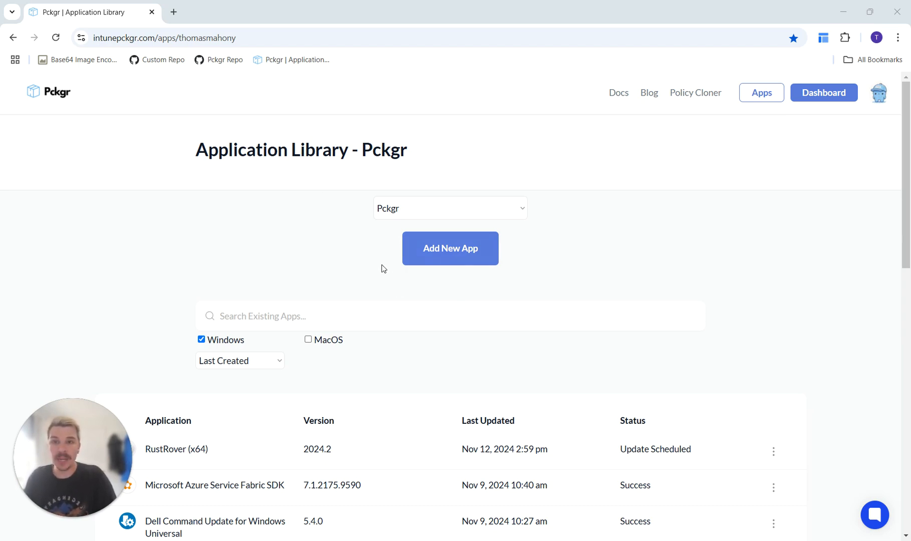
Start adding a new hosted Windows app and switch the application list to Private Hosted Applications (Early Beta).
click(463, 258)
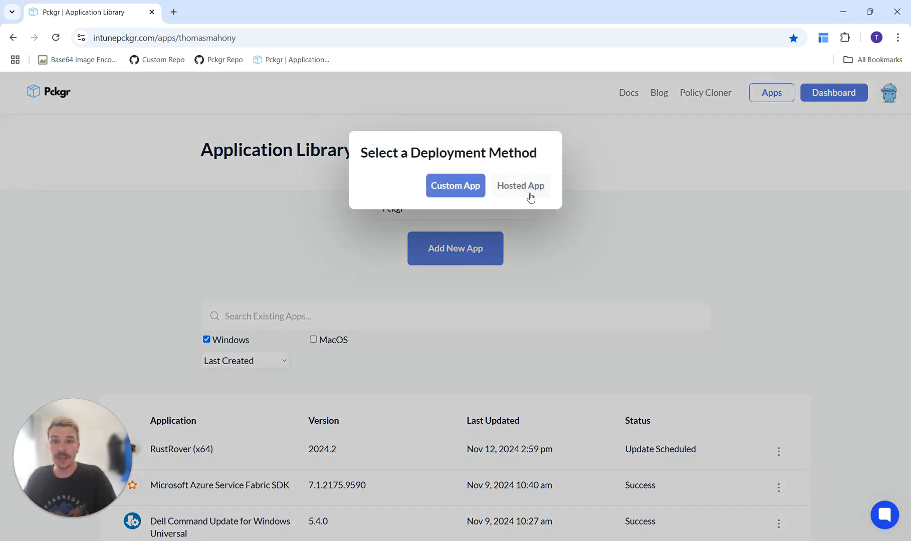
click(528, 193)
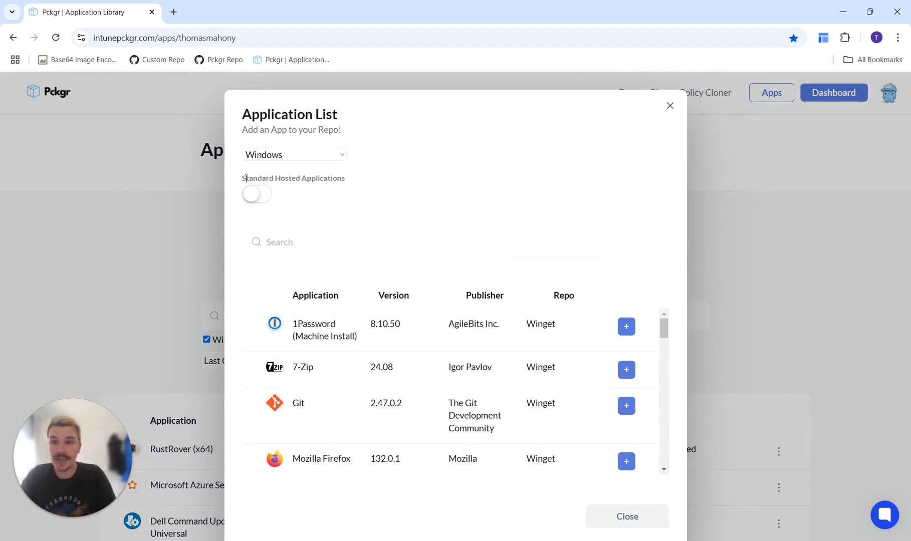
drag(242, 178, 350, 184)
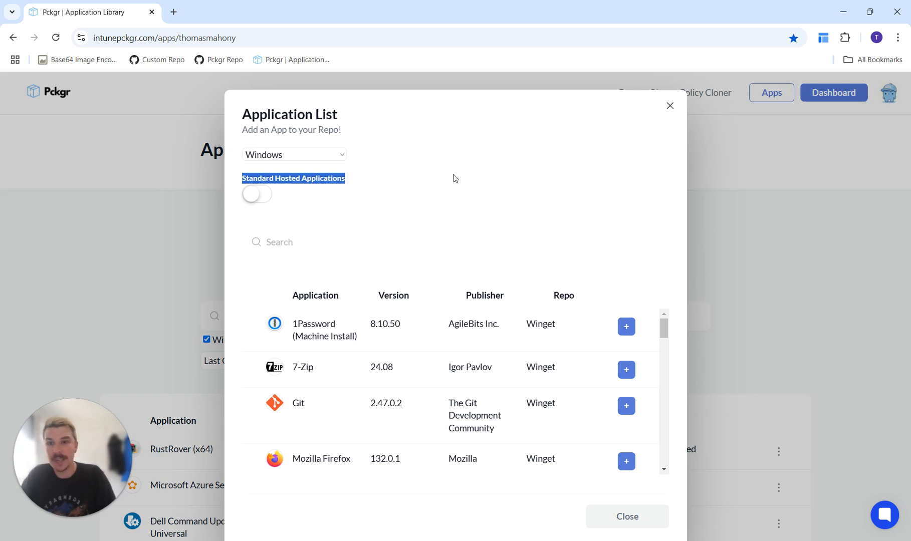
click(305, 184)
click(258, 194)
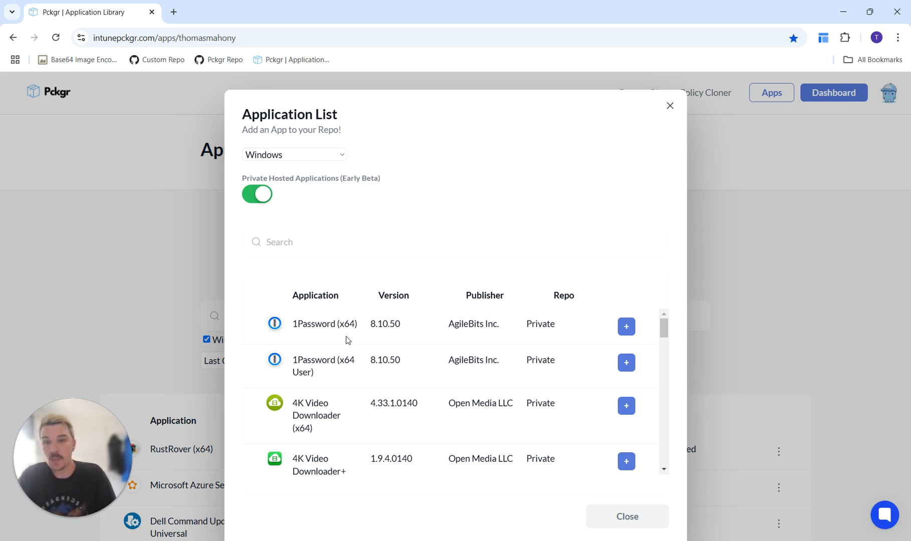
Browse the private hosted application list, examining the available apps and their architecture and installer variants.
drag(293, 324, 364, 327)
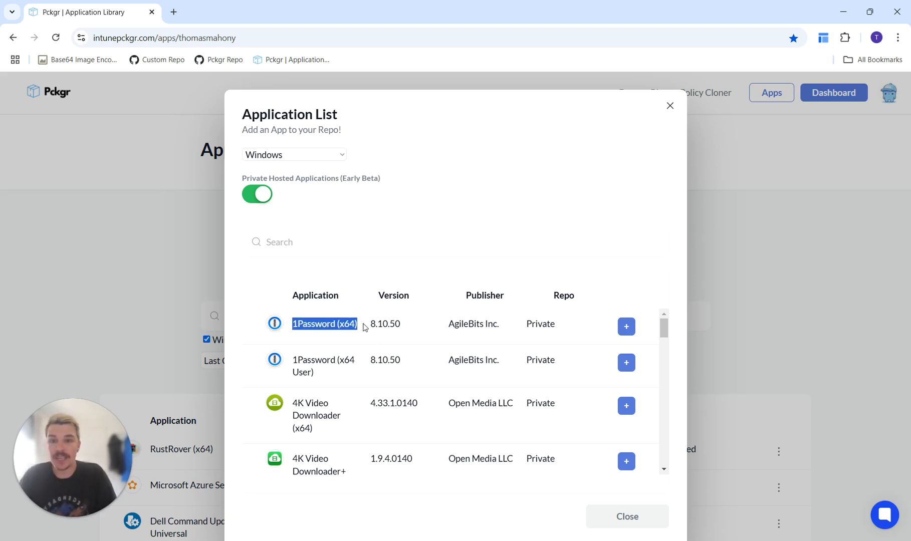
scroll(336, 334, down, 3)
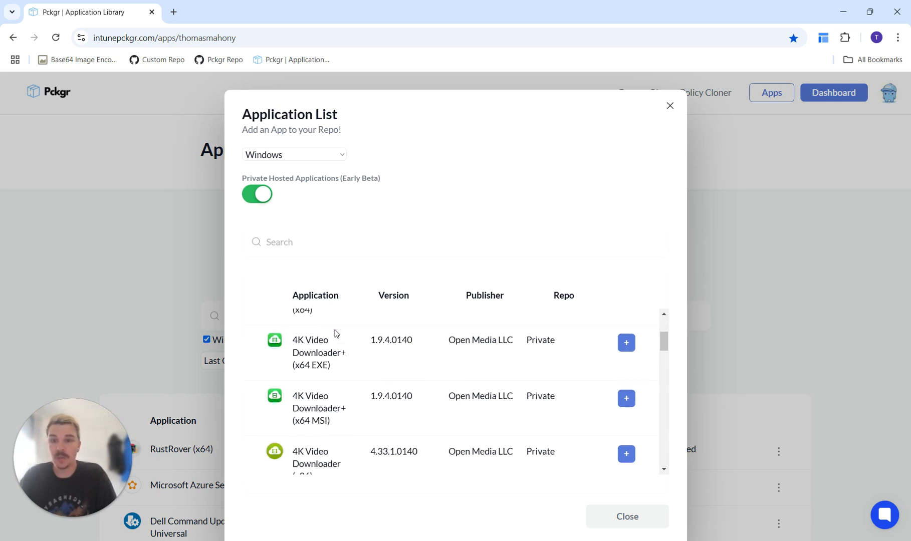
scroll(336, 338, down, 1)
scroll(341, 377, down, 1)
scroll(336, 393, down, 1)
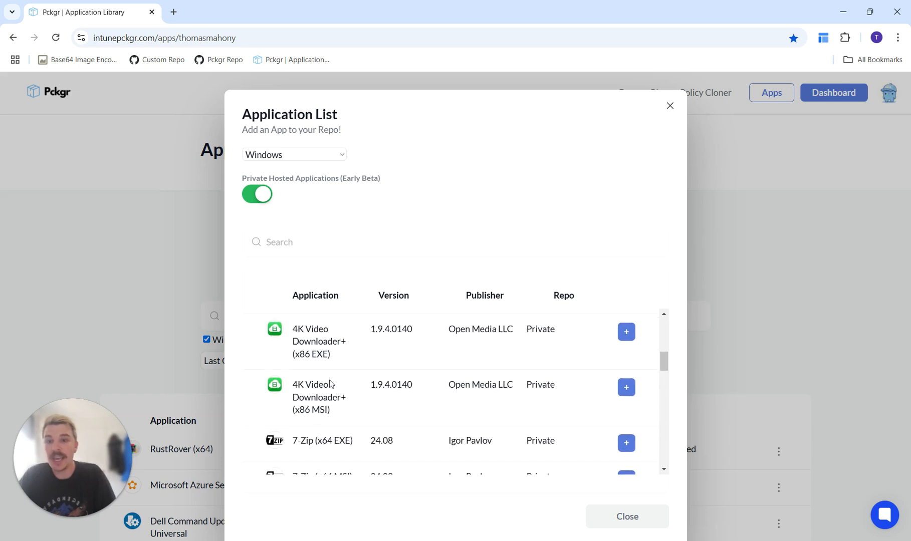
drag(330, 358, 306, 354)
click(349, 357)
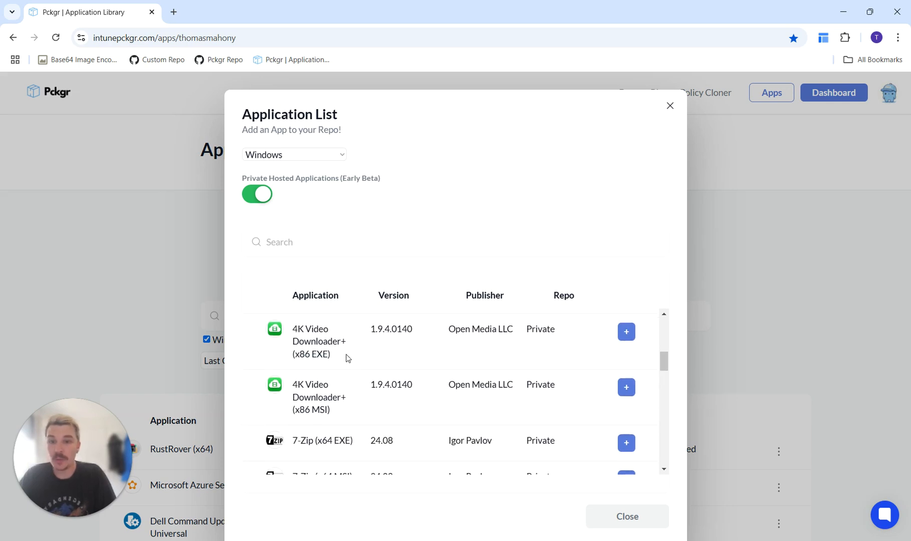
scroll(337, 377, down, 2)
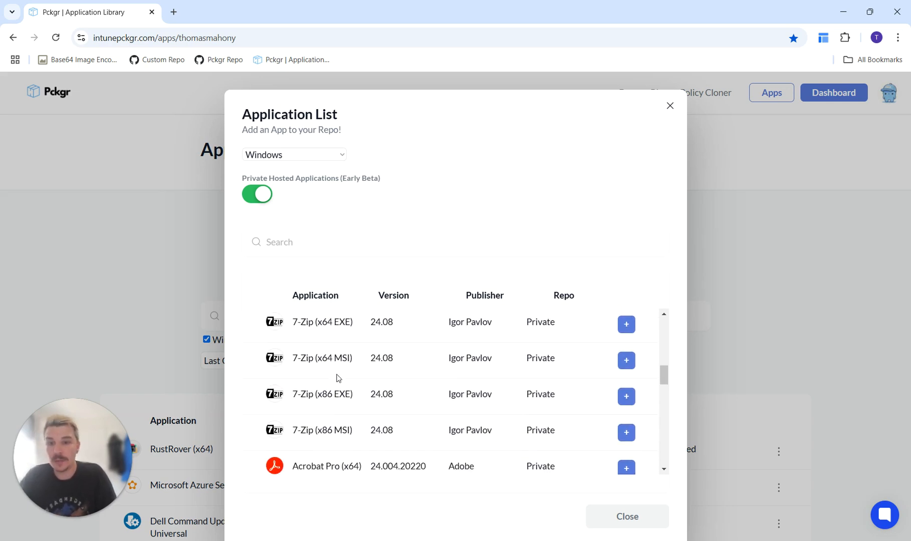
scroll(337, 382, down, 3)
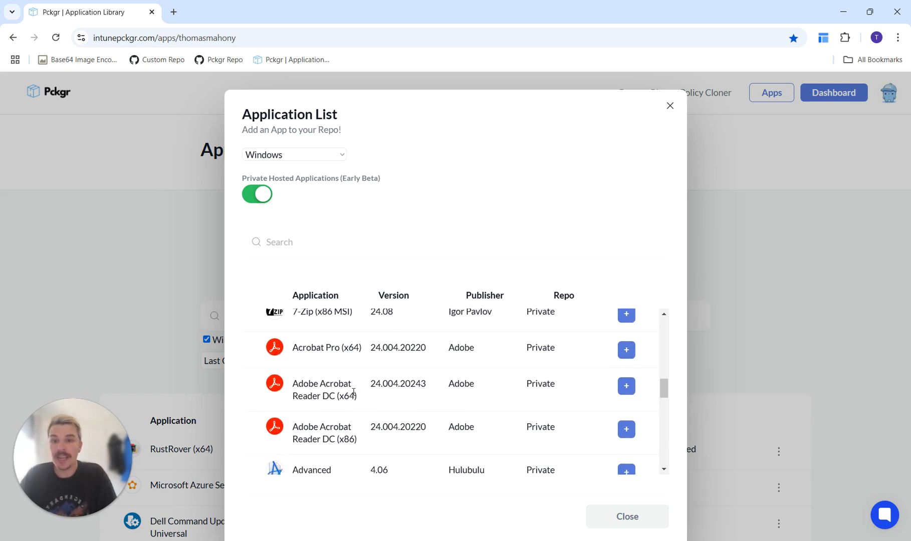
scroll(361, 394, down, 10)
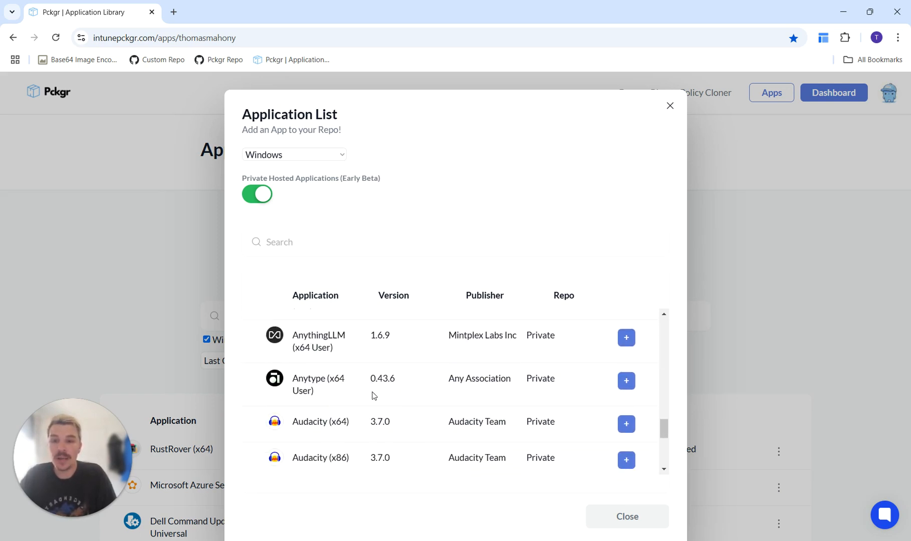
scroll(372, 395, down, 5)
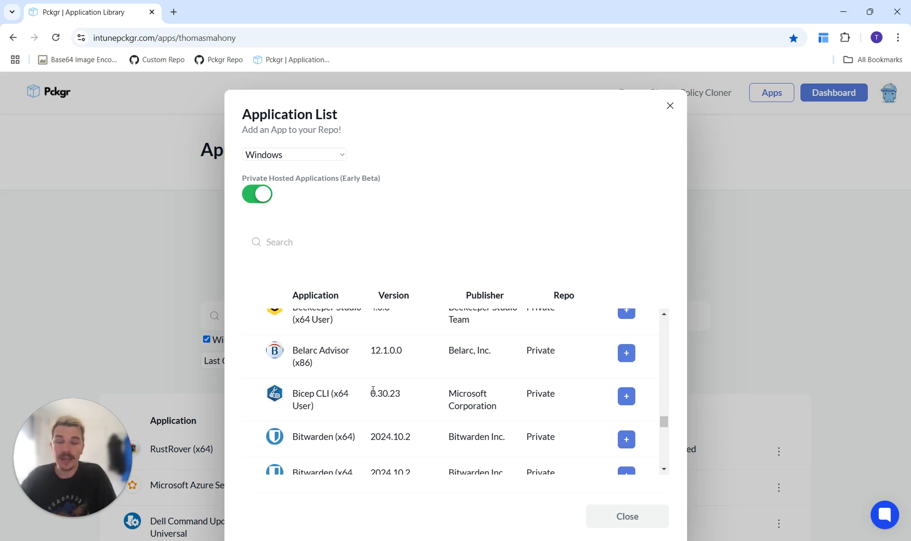
scroll(372, 393, down, 8)
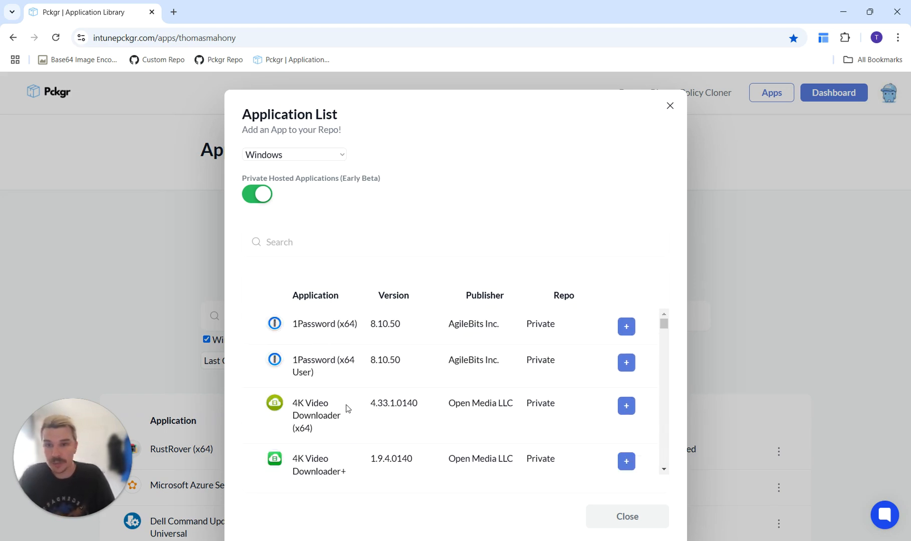
Add the private 1Password (x64) app to the library and deploy it to Intune from its deployment settings.
click(627, 326)
click(628, 521)
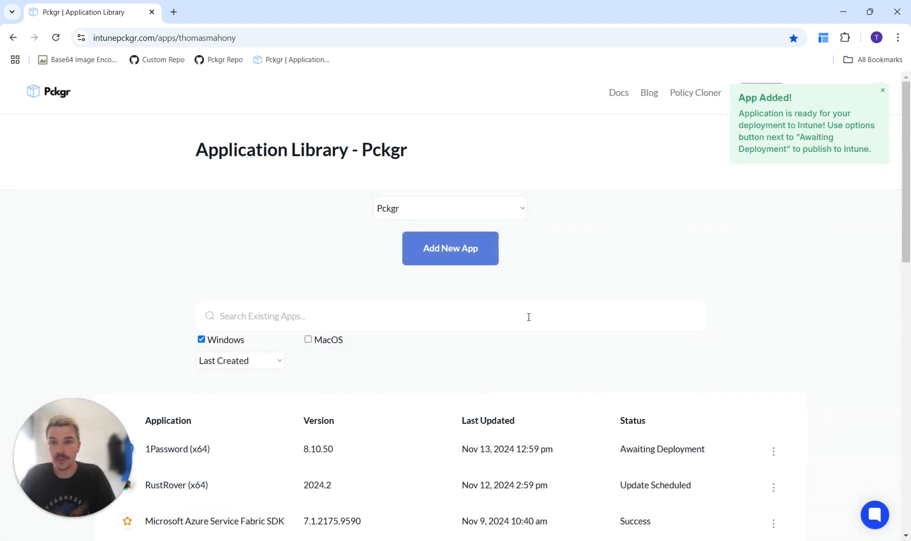
scroll(531, 318, down, 3)
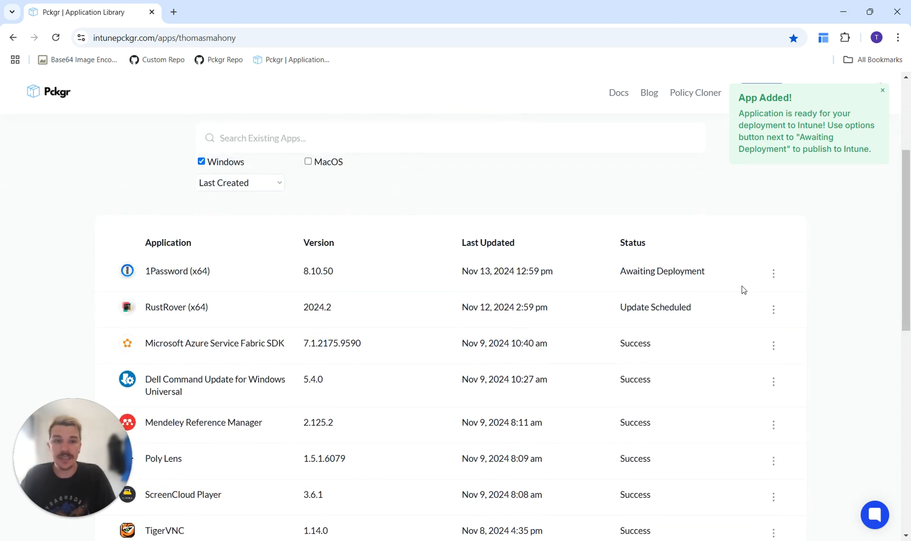
click(773, 274)
click(736, 300)
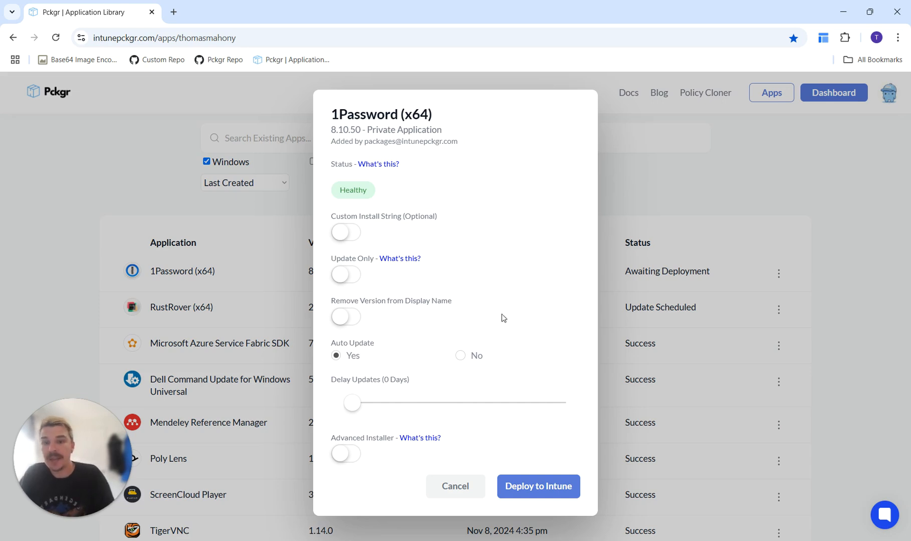
drag(353, 403, 551, 410)
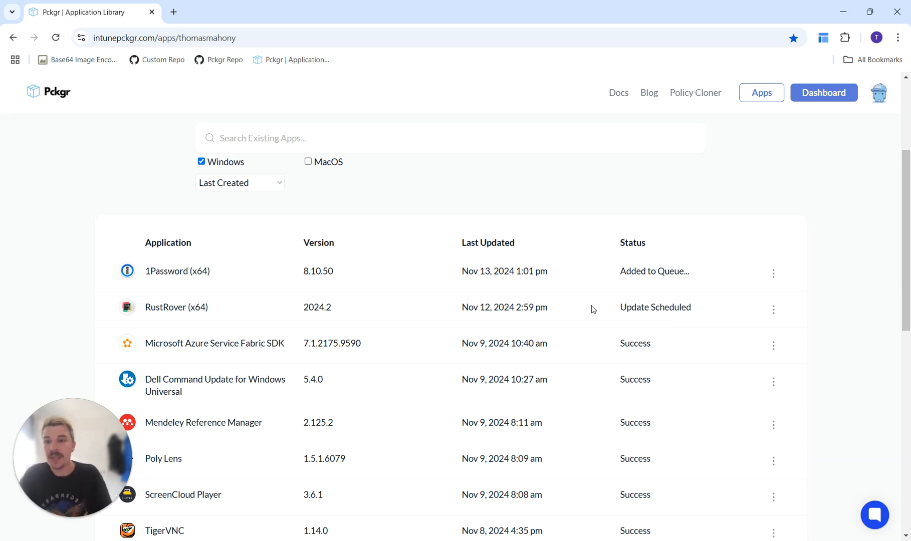
Check the deployment status of RustRover (x64) in the application library.
drag(146, 311, 208, 311)
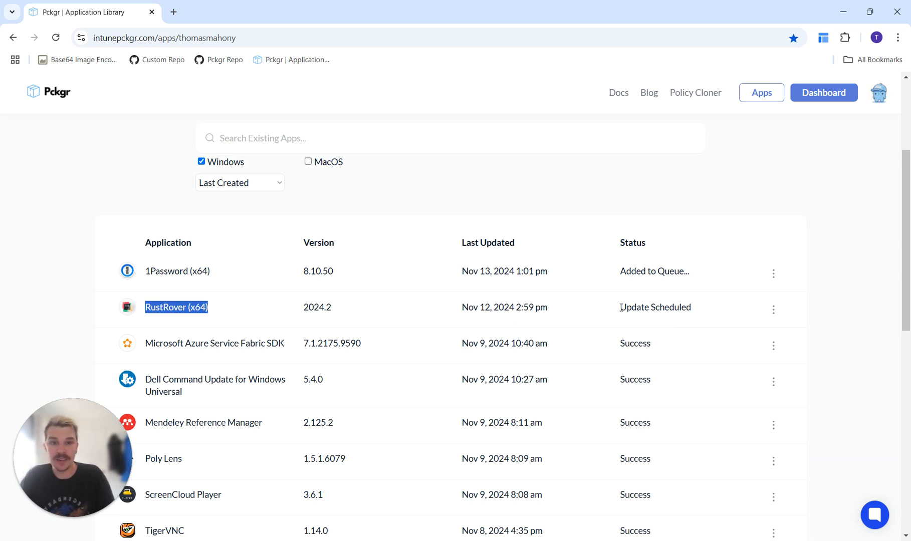
drag(620, 308, 699, 314)
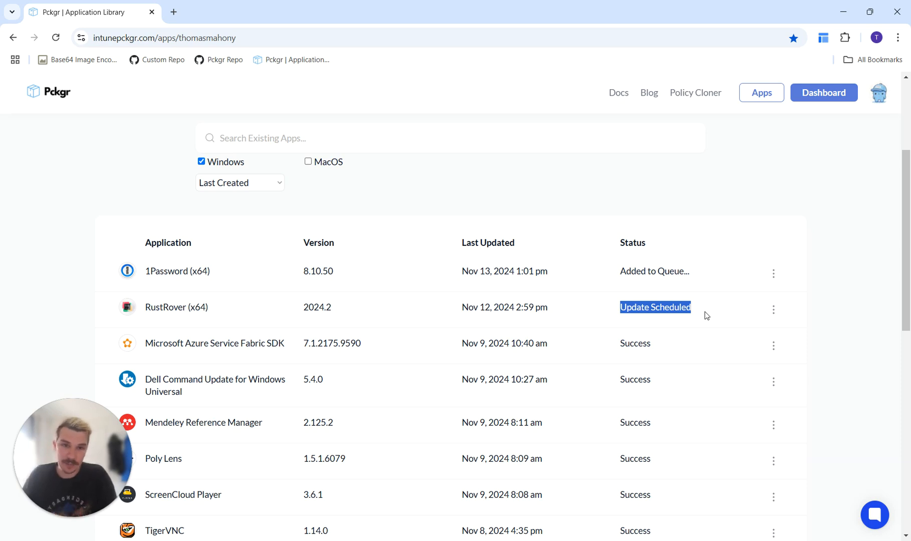
click(699, 312)
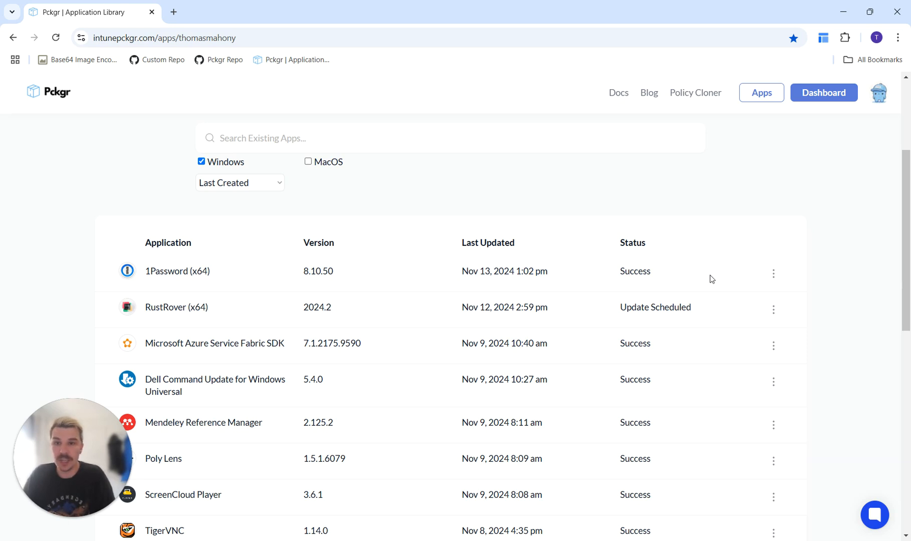
Open the deployed 1Password (x64) app in the Microsoft Intune admin center and show its properties.
click(773, 273)
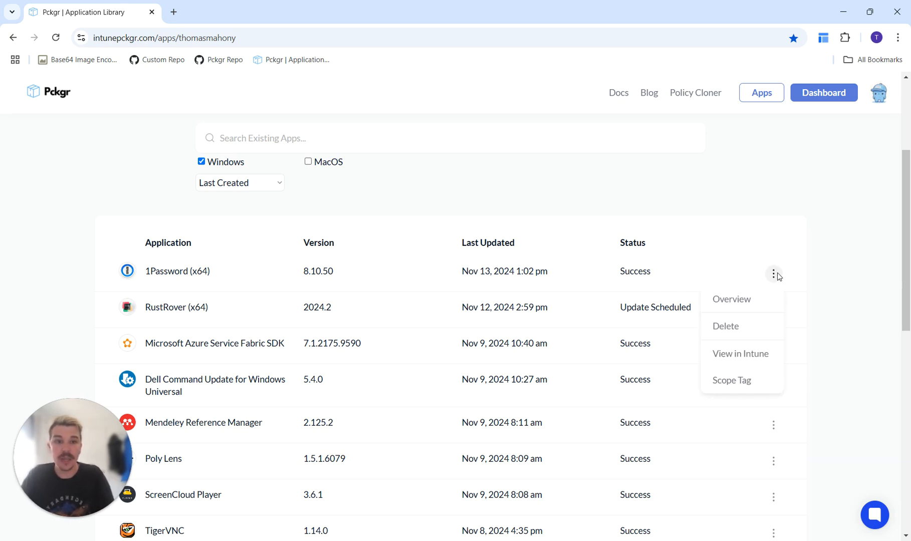
click(772, 353)
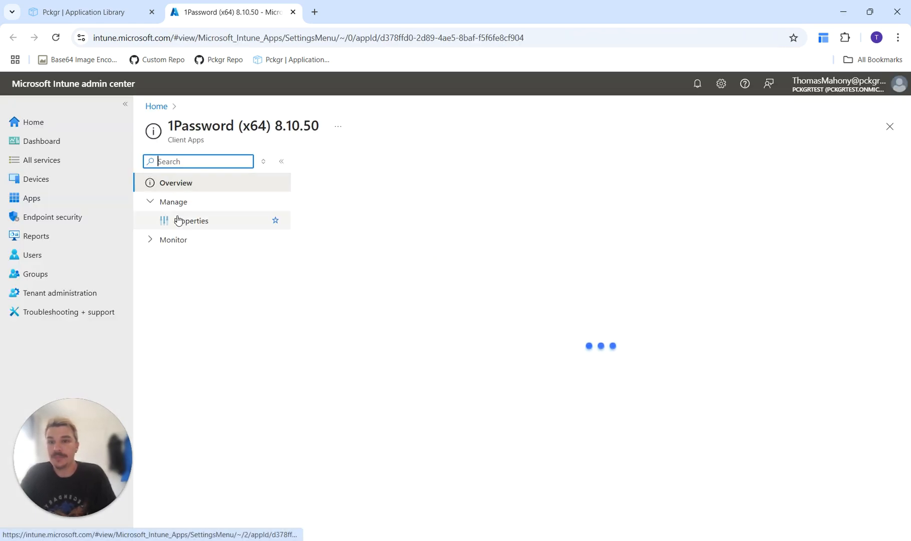
click(179, 220)
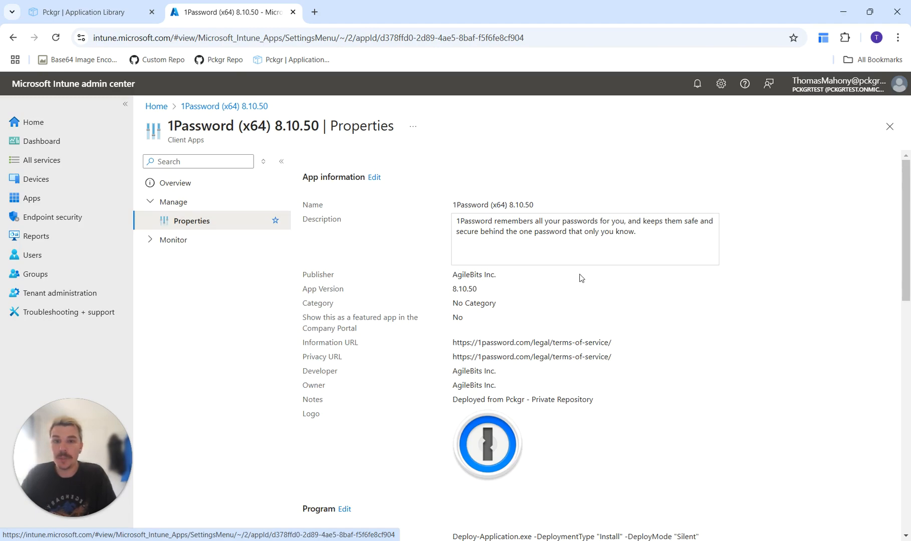
Review the 1Password app's information, program commands, detection rules, dependencies, assignments and monitoring options.
scroll(576, 275, down, 5)
scroll(575, 278, down, 10)
drag(300, 275, 524, 304)
click(446, 304)
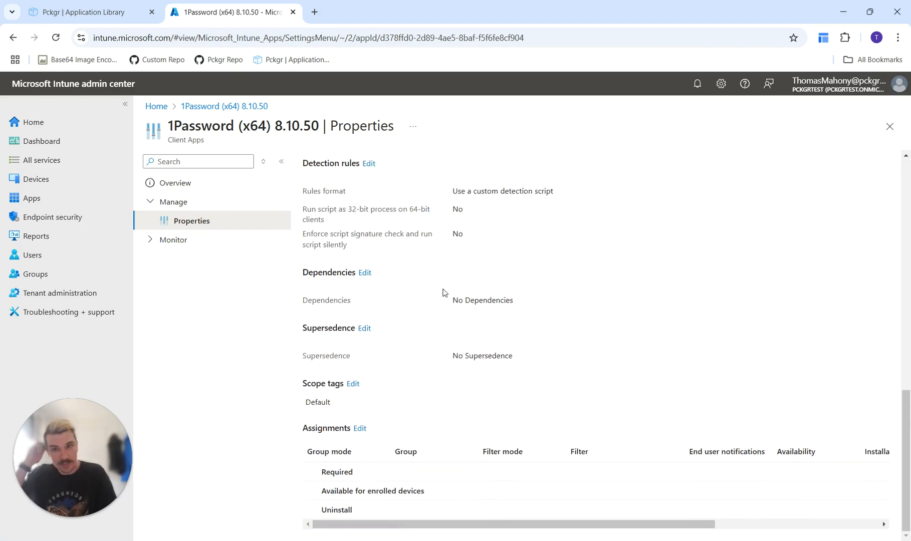
scroll(430, 293, up, 15)
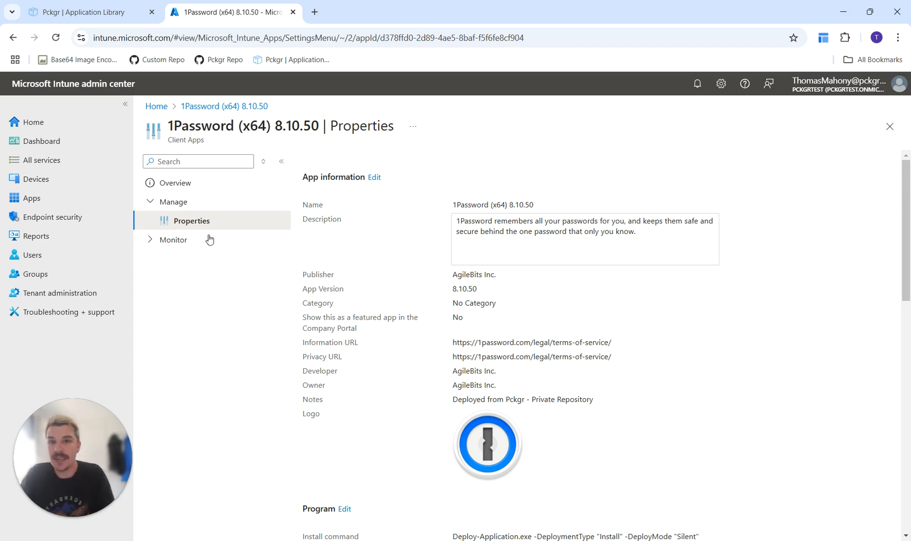
scroll(371, 304, down, 1)
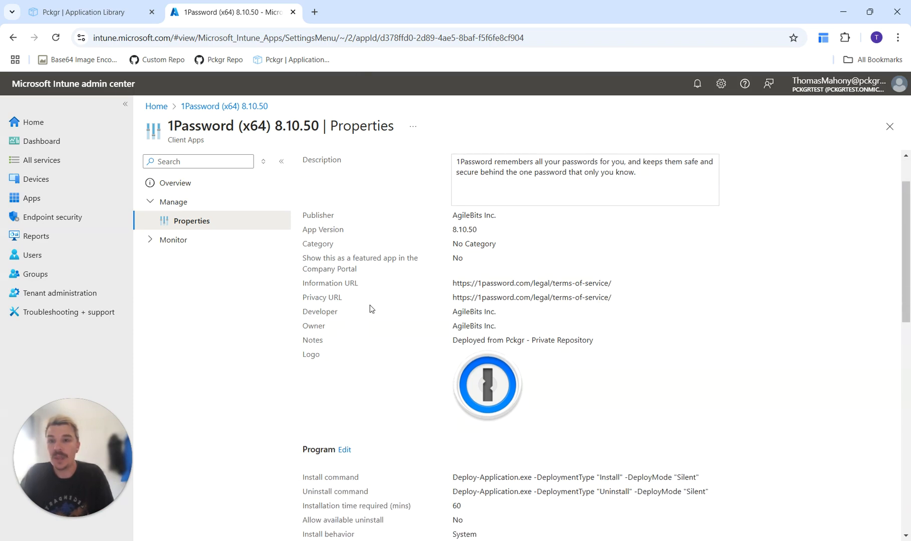
scroll(371, 318, up, 1)
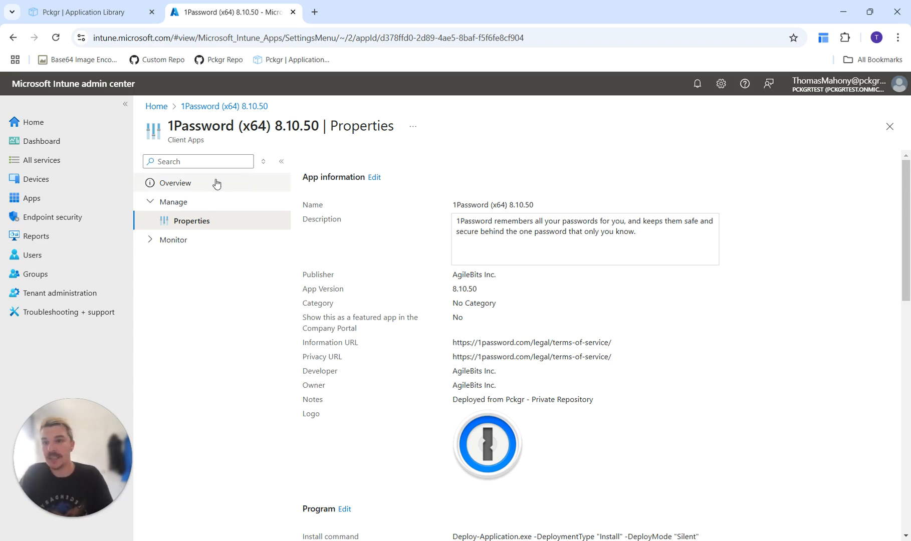
click(211, 240)
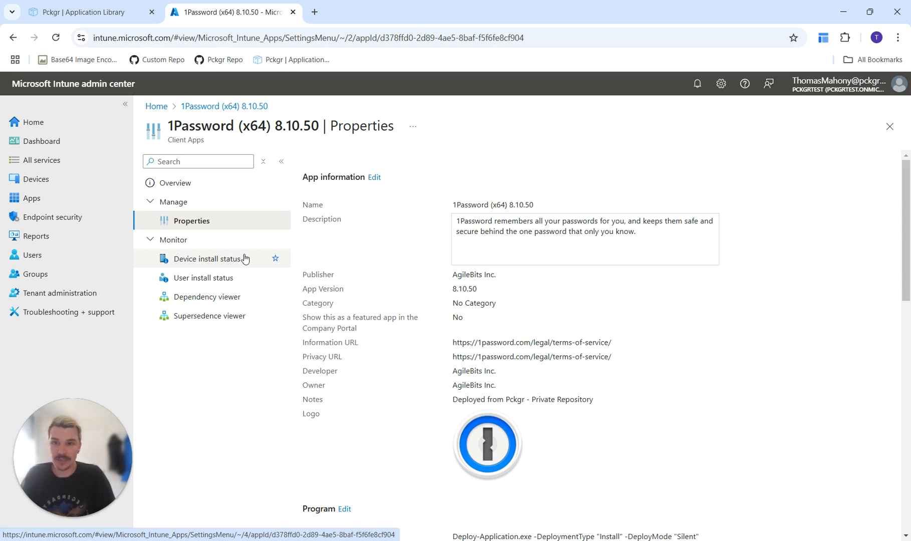
Close the Intune page, return to the Pckgr library and delete the 1Password (x64) app.
click(293, 12)
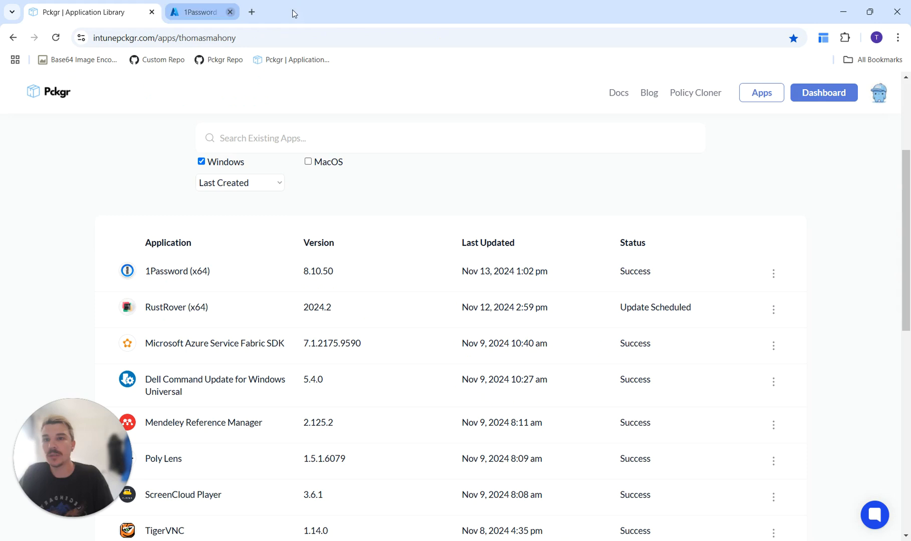
click(773, 273)
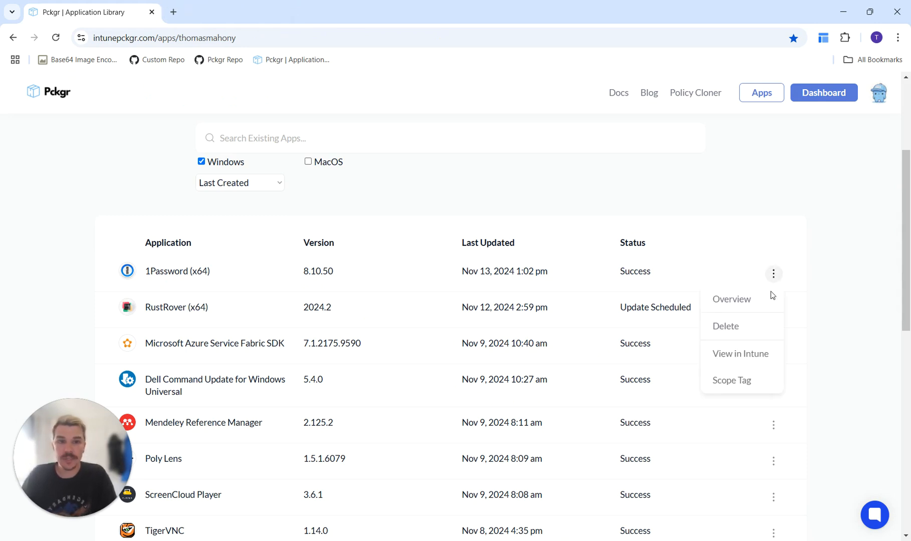
click(750, 335)
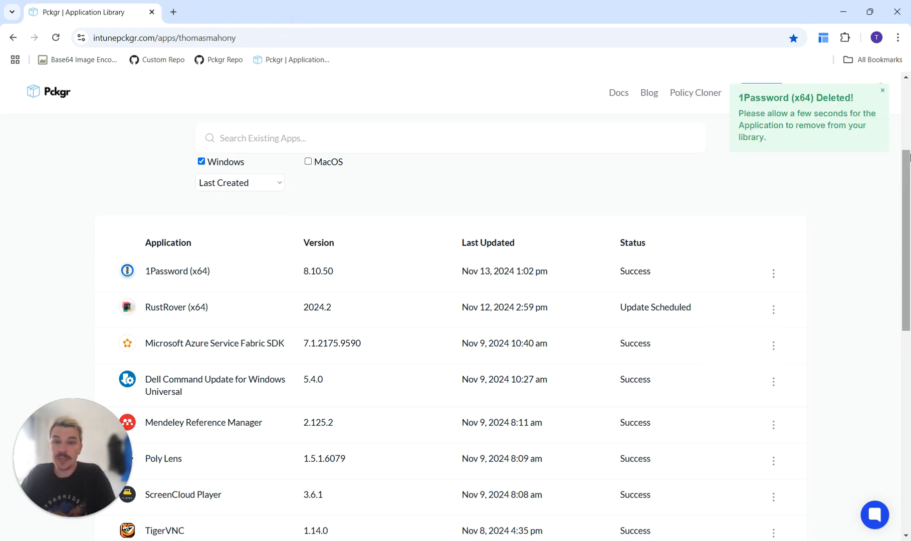